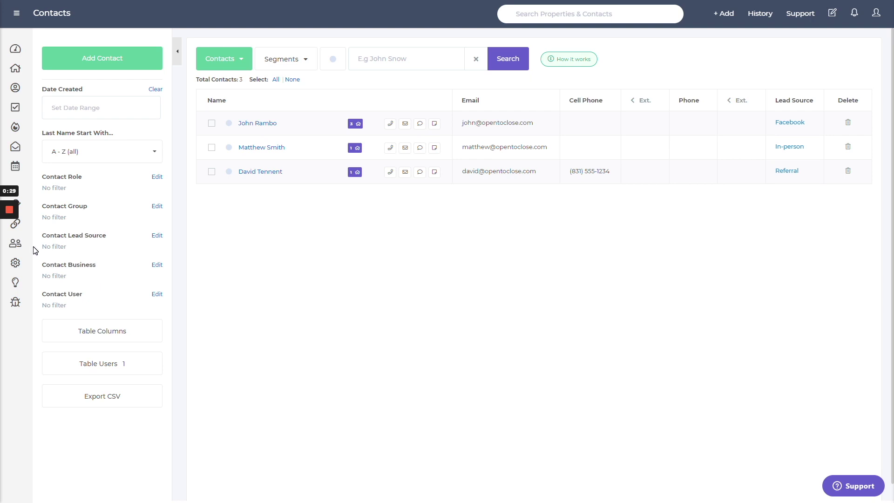
Bring up the sidebar settings flyout listing Templates, Field Editor, Filters, Merge Fields and Smart Blocks
{"action": "mouse_move", "coordinate": [24, 266]}
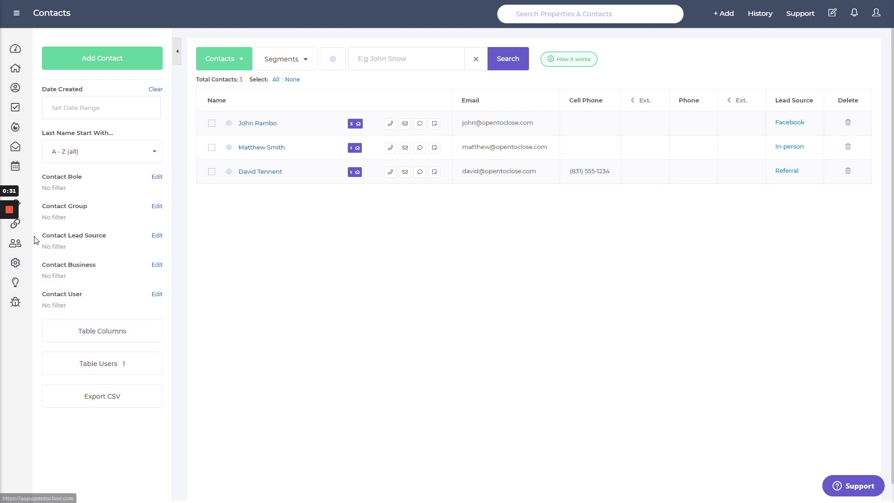
Add a smart block 'Smart Block Test' with merge field smart_block_test, then return to the Smart Block List
{"action": "mouse_move", "coordinate": [24, 200]}
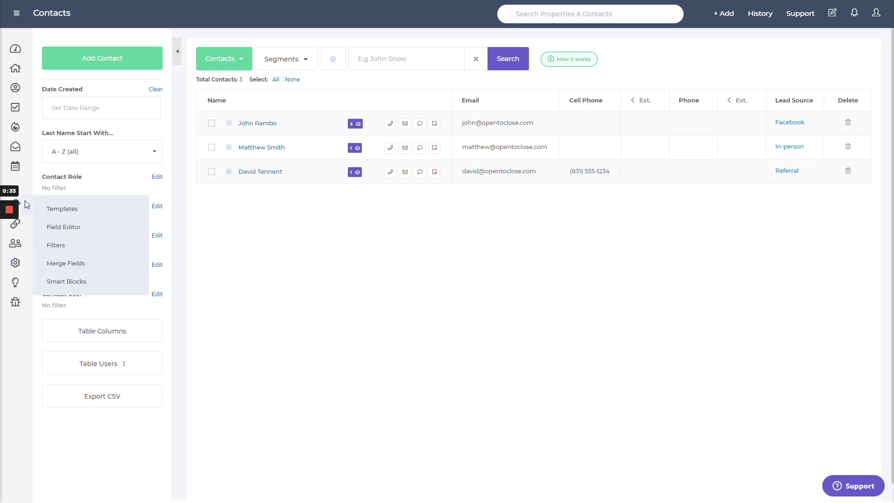
{"action": "left_click", "coordinate": [100, 284]}
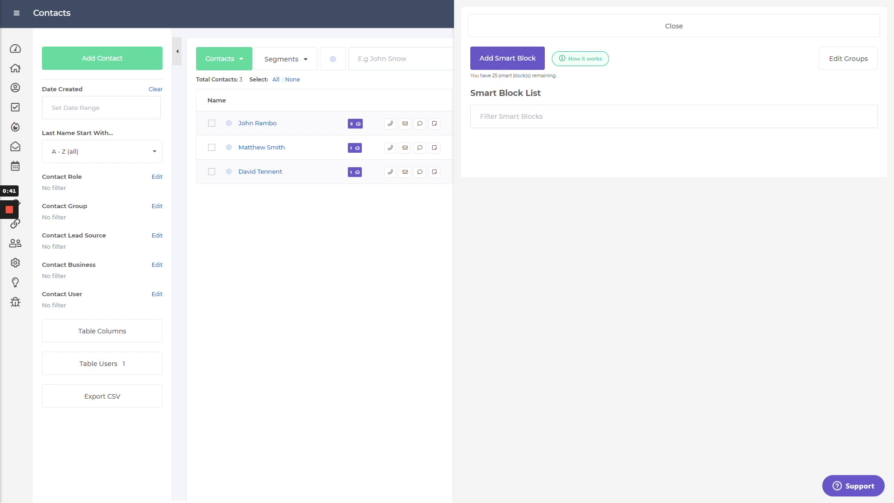
{"action": "left_click", "coordinate": [513, 67]}
{"action": "left_click", "coordinate": [490, 103]}
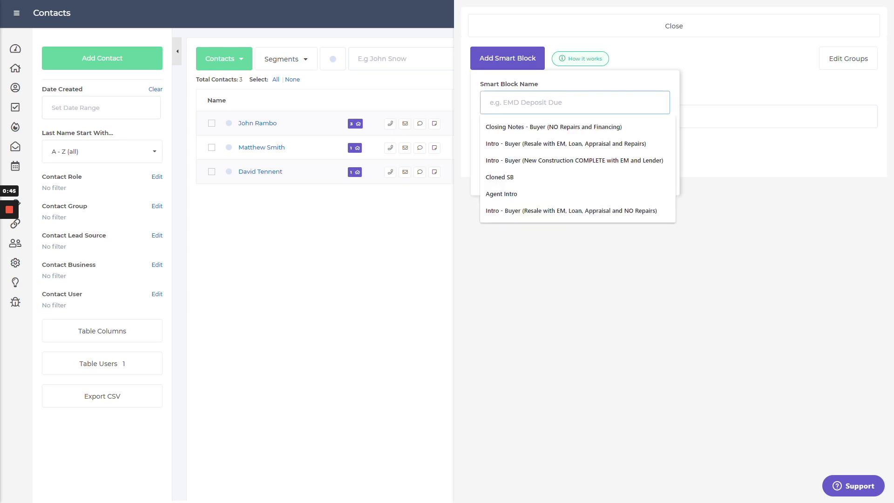
{"action": "type", "text": "Sm"}
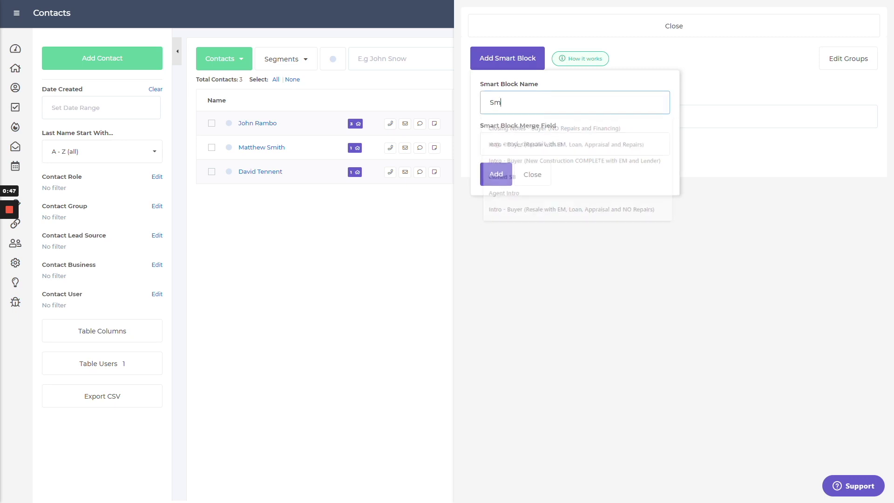
{"action": "type", "text": "art Block Test"}
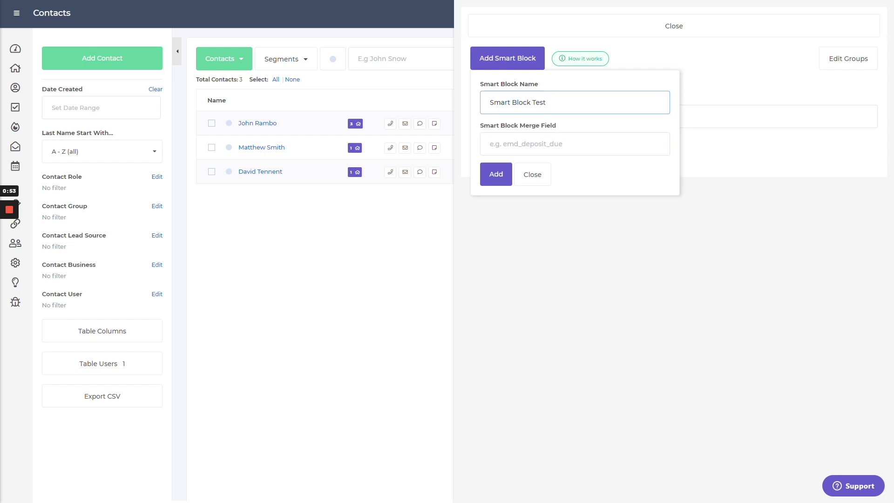
{"action": "key", "text": "ctrl+a"}
{"action": "key", "text": "Tab"}
{"action": "type", "text": "smart_block_test"}
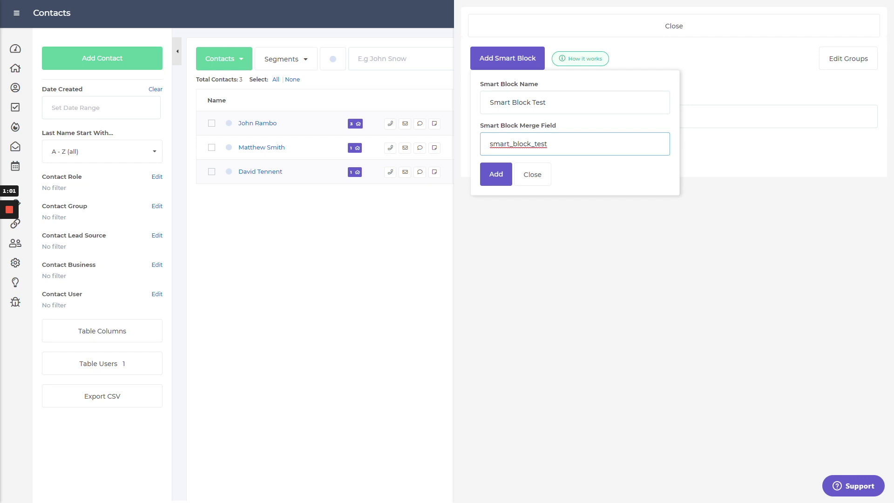
{"action": "left_click", "coordinate": [497, 179]}
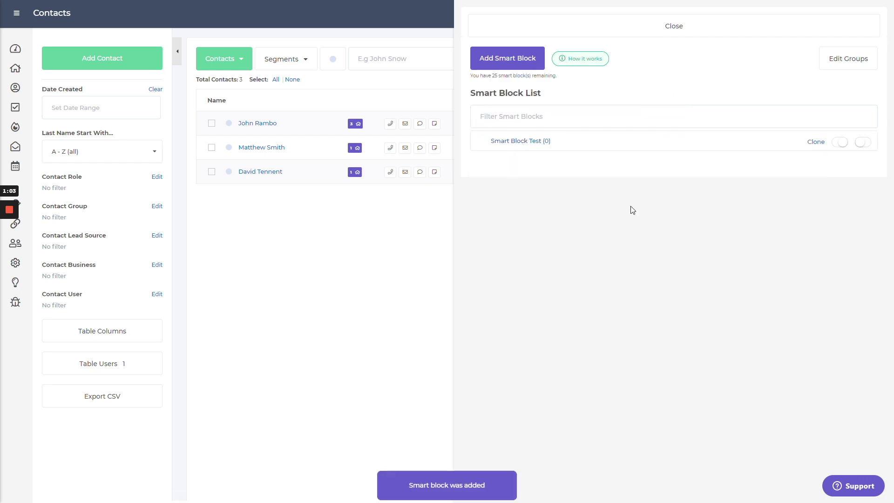
{"action": "left_click", "coordinate": [630, 206]}
{"action": "left_click", "coordinate": [500, 52]}
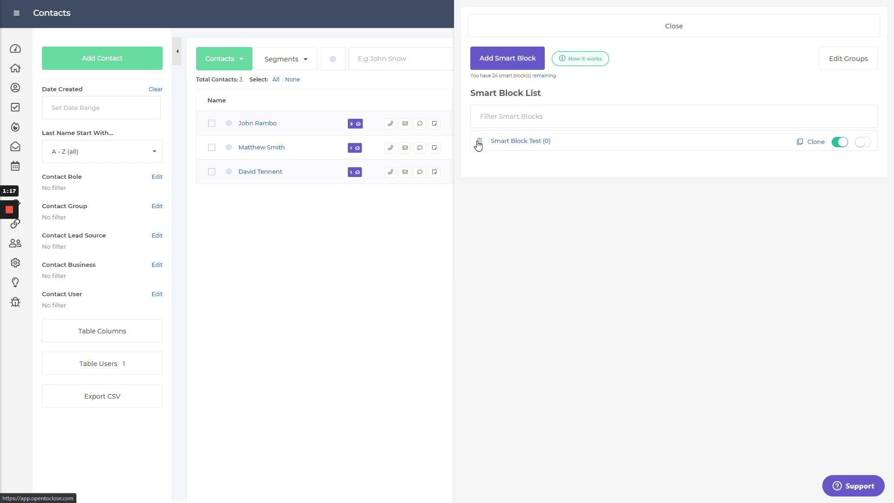
Open Smart Block Test and show the Contact Roles merge-field list beside its message editor
{"action": "left_click", "coordinate": [530, 143]}
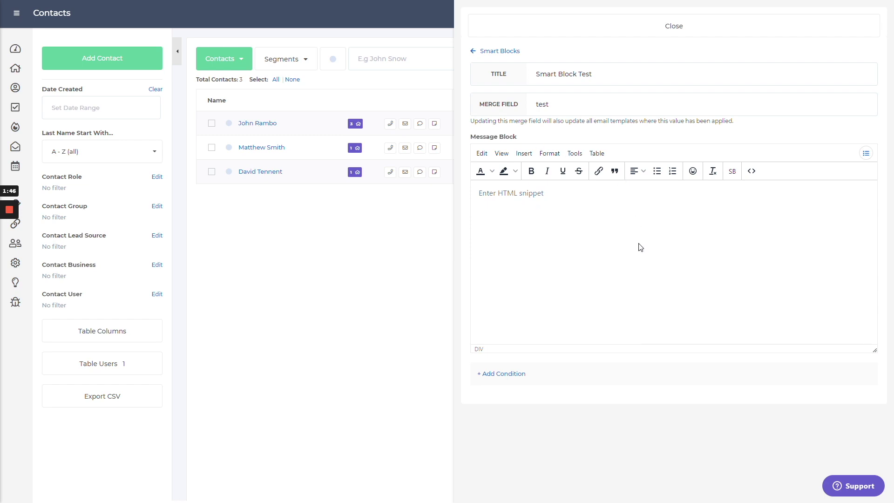
{"action": "left_click", "coordinate": [866, 153]}
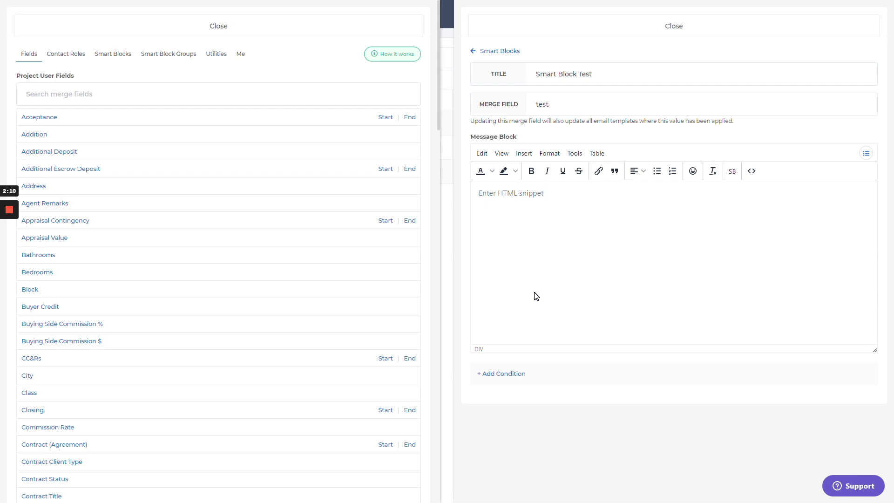
{"action": "left_click", "coordinate": [67, 54]}
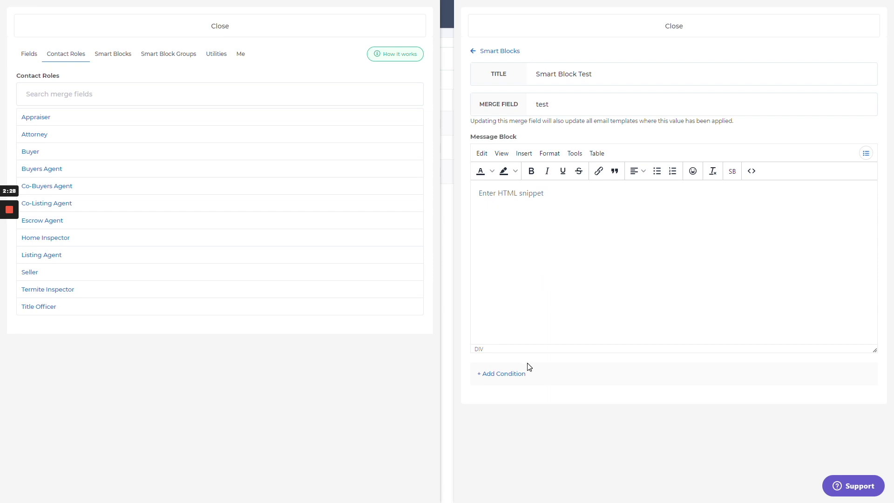
Start a new condition on Smart Block Test with + Add Condition
{"action": "left_click", "coordinate": [520, 378]}
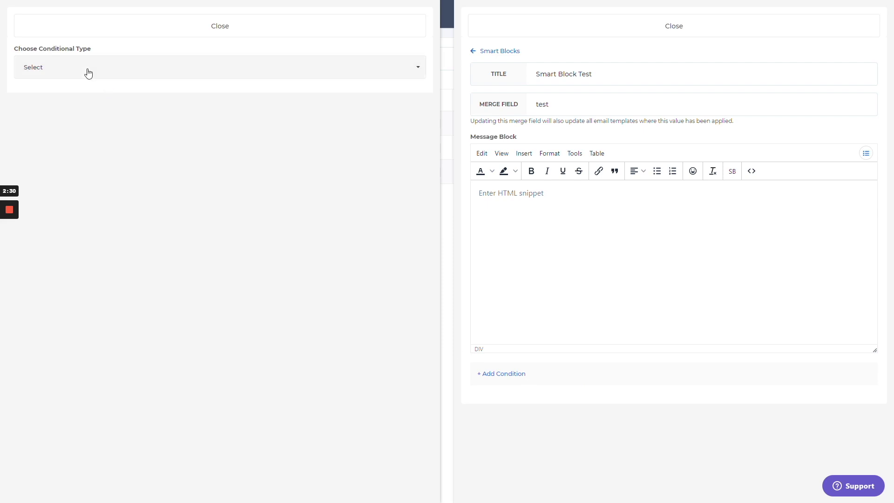
Add the condition Contact Role → Buyer → Exists In Property to Smart Block Test
{"action": "left_click", "coordinate": [88, 73]}
{"action": "left_click", "coordinate": [65, 126]}
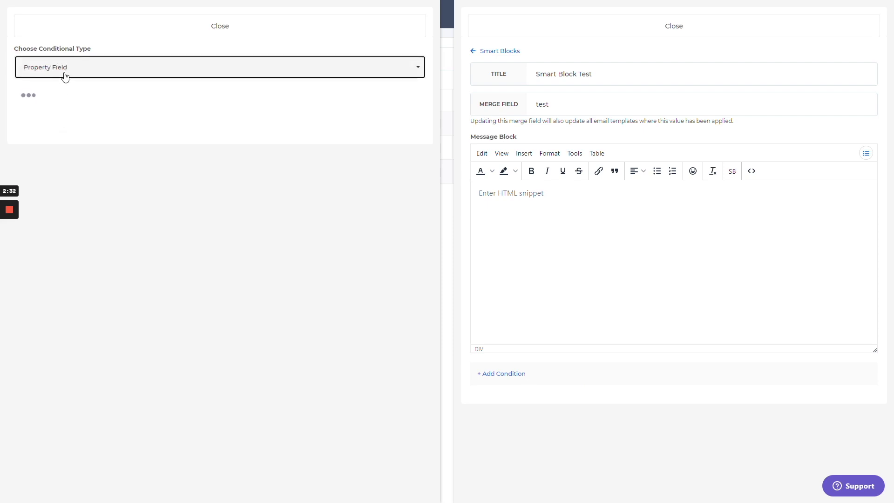
{"action": "left_click", "coordinate": [64, 76]}
{"action": "left_click", "coordinate": [50, 138]}
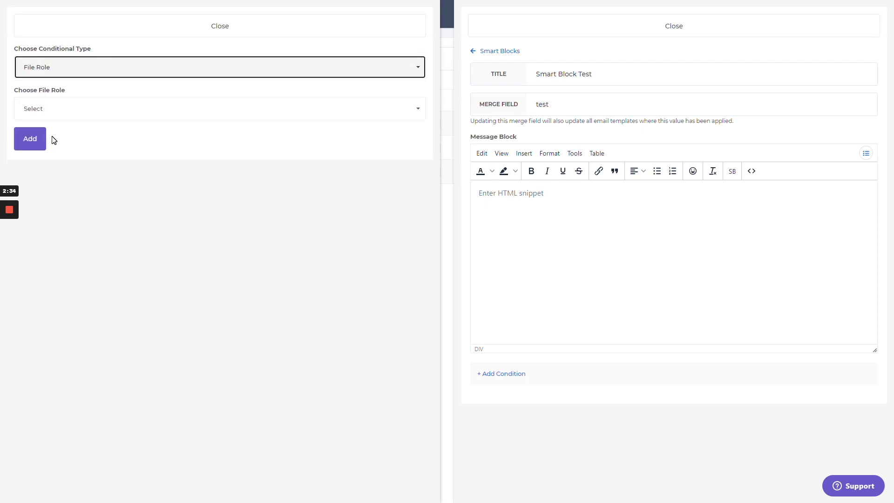
{"action": "left_click", "coordinate": [75, 67]}
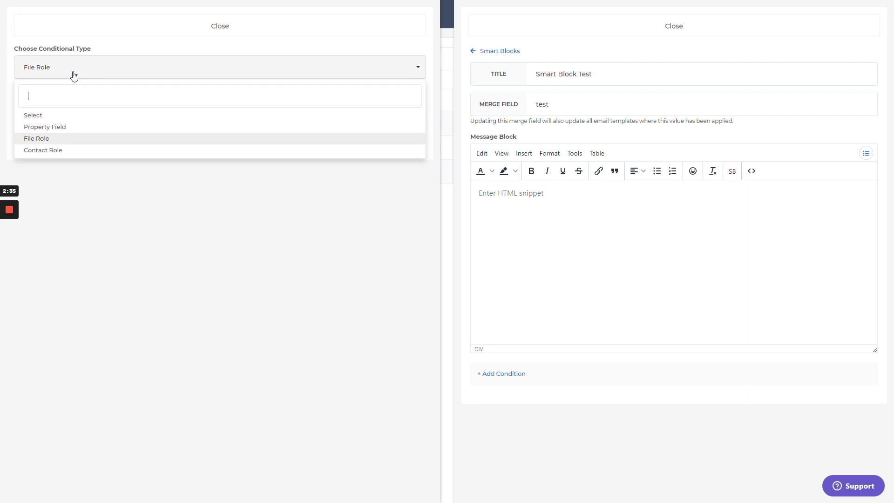
{"action": "left_click", "coordinate": [66, 150]}
{"action": "left_click", "coordinate": [77, 114]}
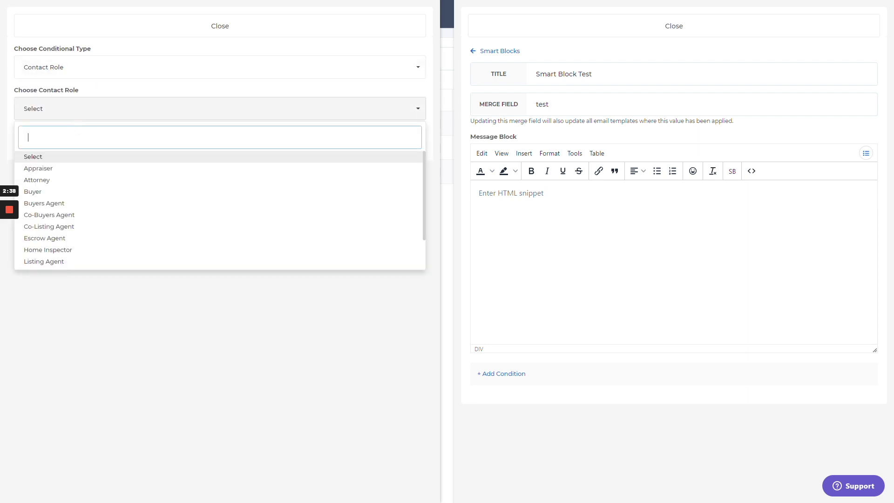
{"action": "left_click", "coordinate": [70, 194]}
{"action": "left_click", "coordinate": [125, 161]}
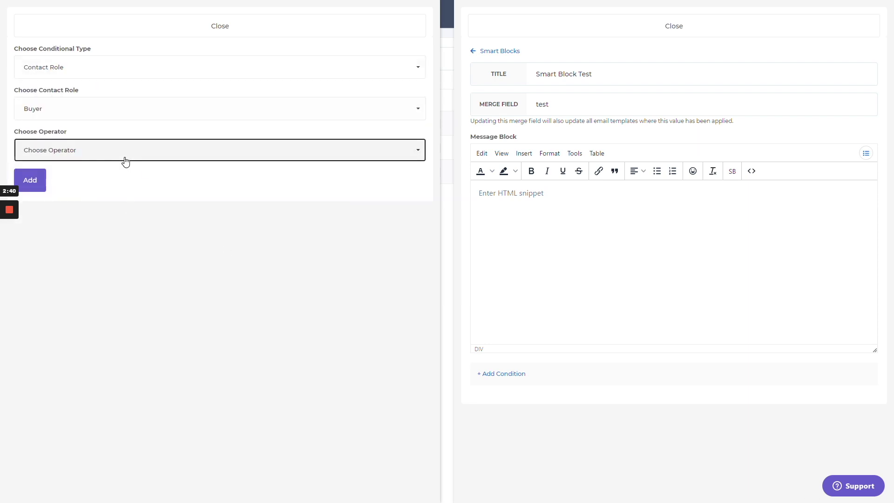
{"action": "left_click", "coordinate": [84, 183]}
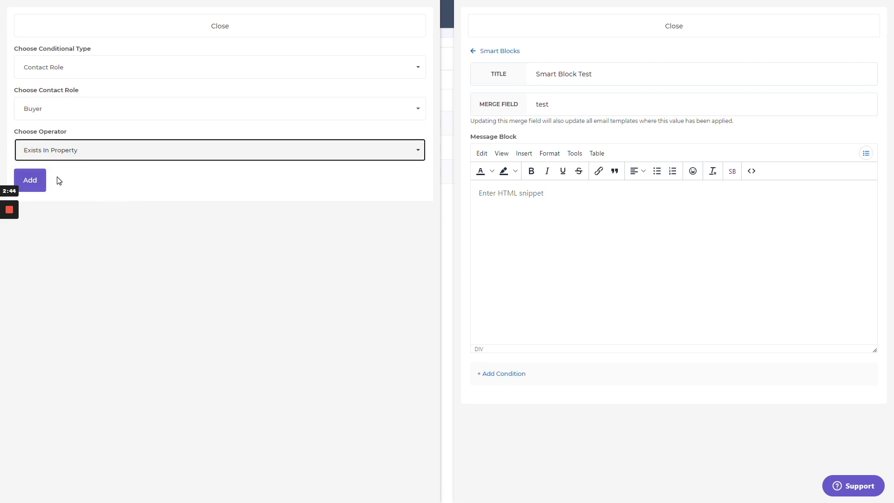
{"action": "left_click", "coordinate": [35, 180]}
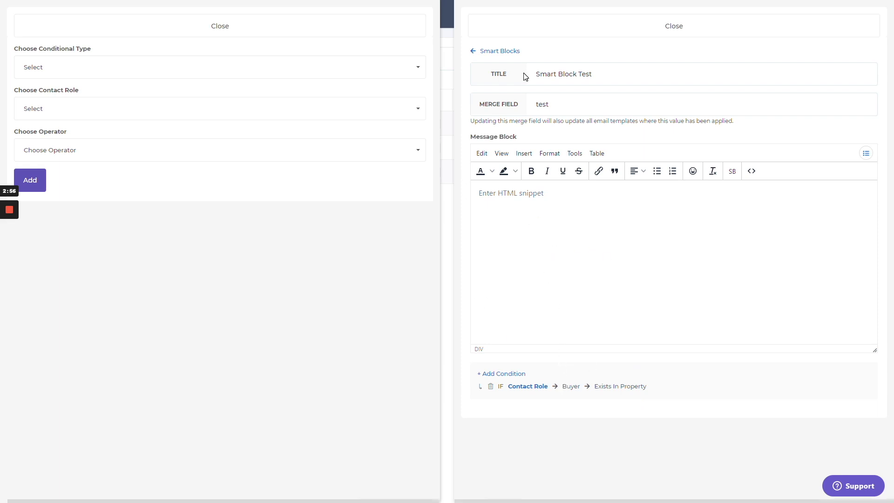
{"action": "left_click", "coordinate": [362, 29]}
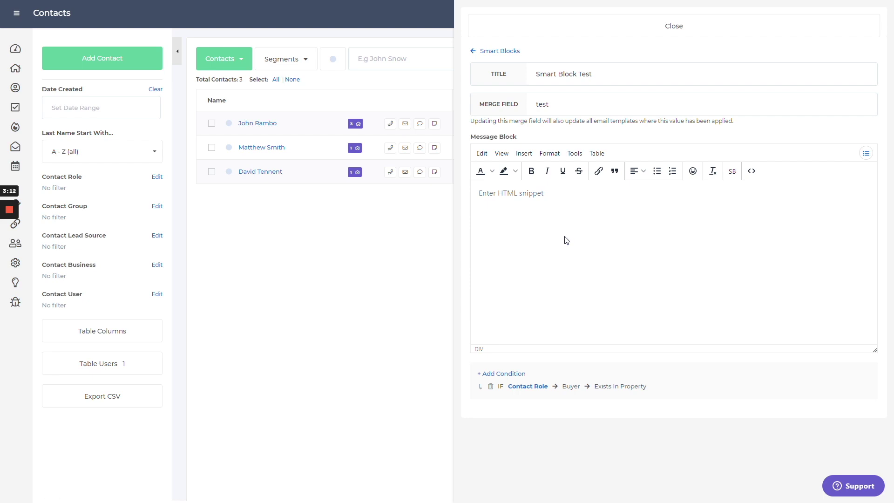
Go back to the Smart Blocks list, then switch to the empty Smart Block Group List
{"action": "left_click", "coordinate": [494, 51]}
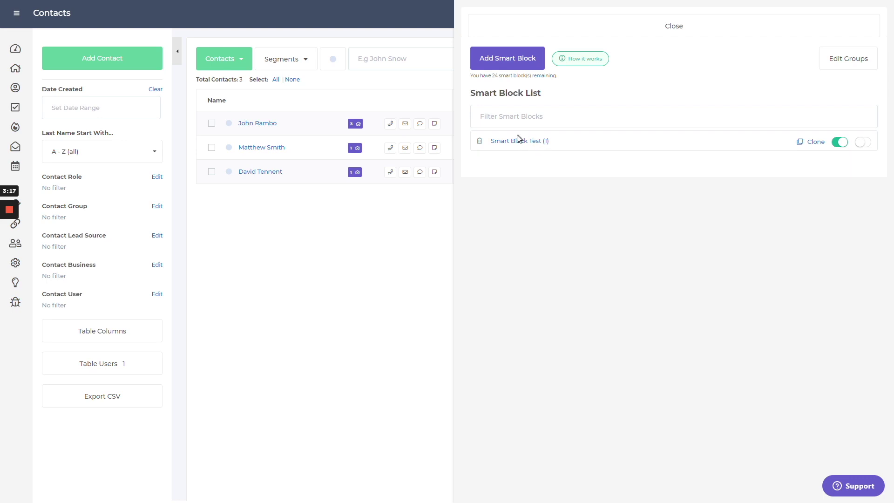
{"action": "left_click", "coordinate": [841, 60]}
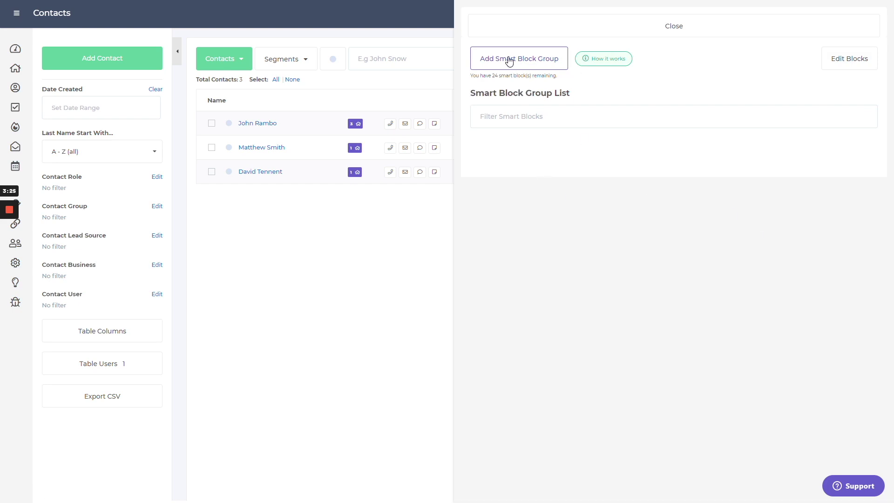
Create group 'Buyer Introductions', replacing the in-use merge field smart_block_test with buyer_introductions
{"action": "left_click", "coordinate": [525, 60]}
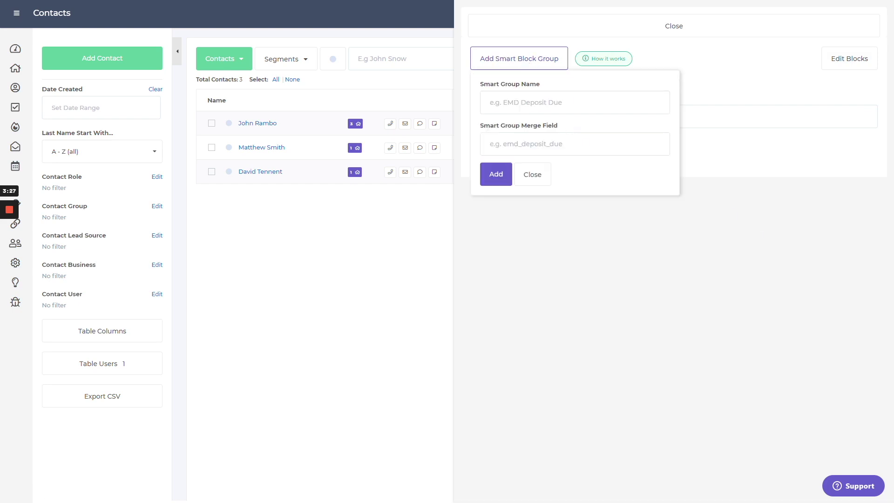
{"action": "left_click", "coordinate": [575, 103]}
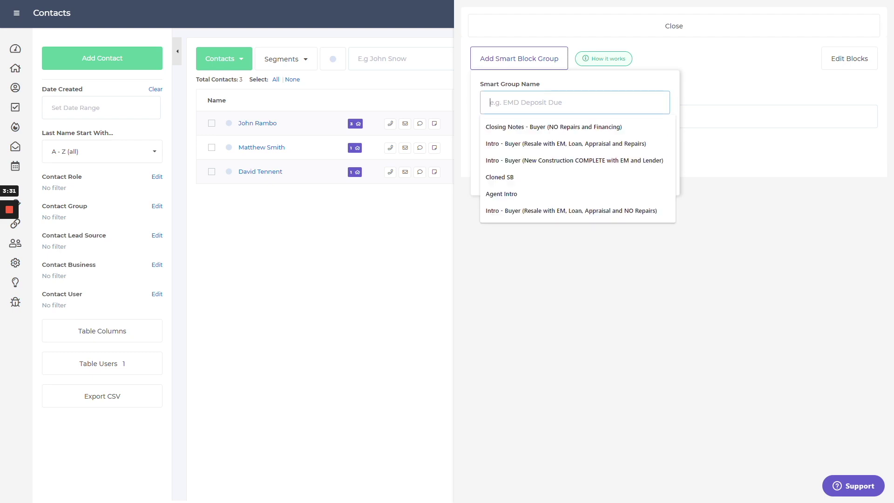
{"action": "type", "text": "Buyer Introduc"}
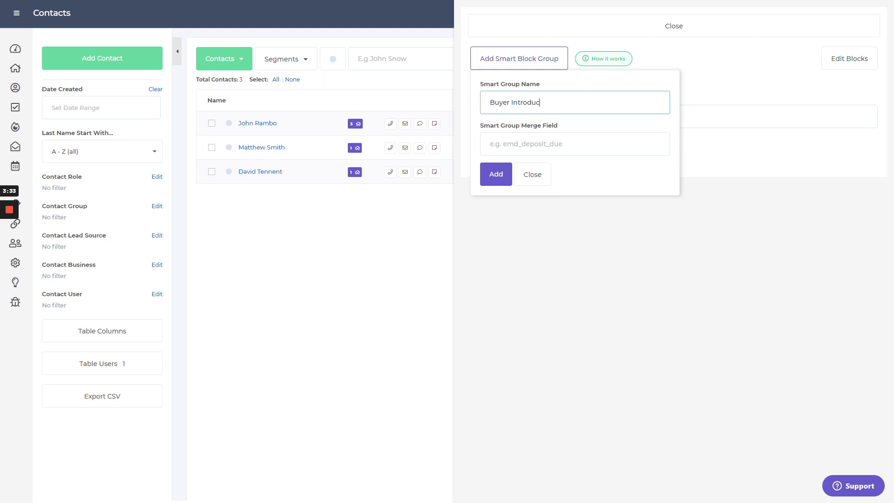
{"action": "type", "text": "tions"}
{"action": "key", "text": "ctrl+a"}
{"action": "key", "text": "Tab"}
{"action": "type", "text": "smart_block_test"}
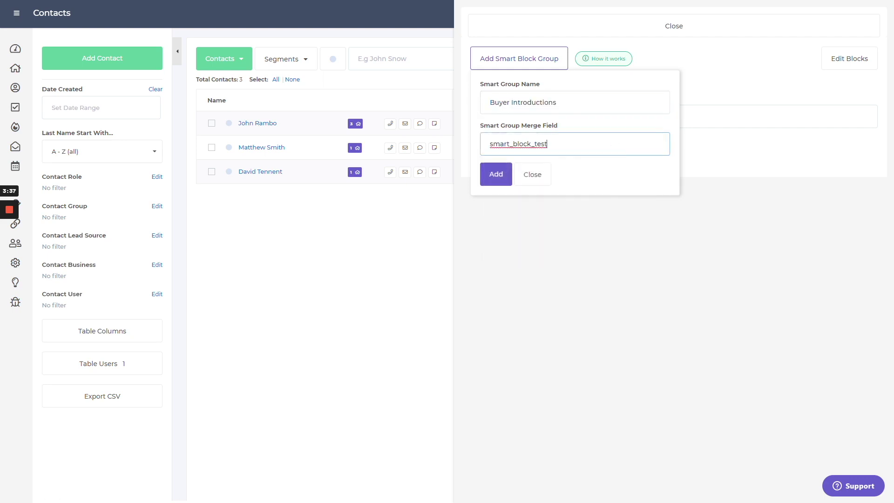
{"action": "left_click", "coordinate": [496, 174]}
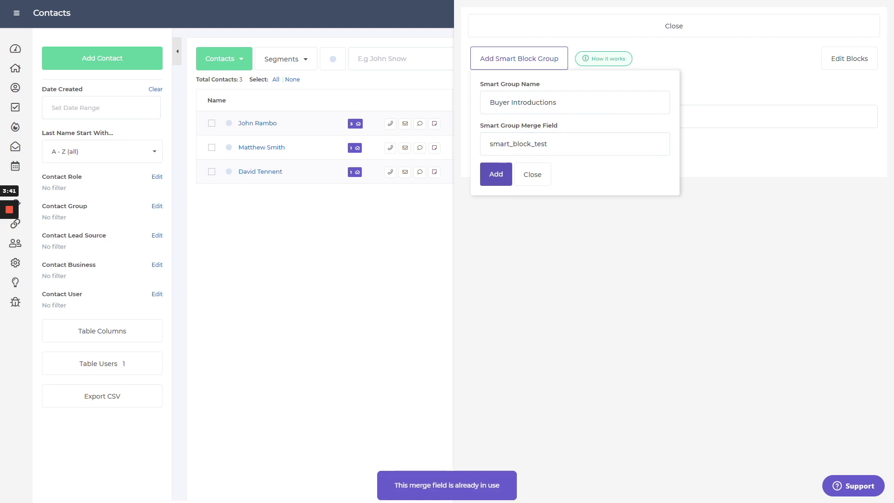
{"action": "key", "text": "shift+Tab"}
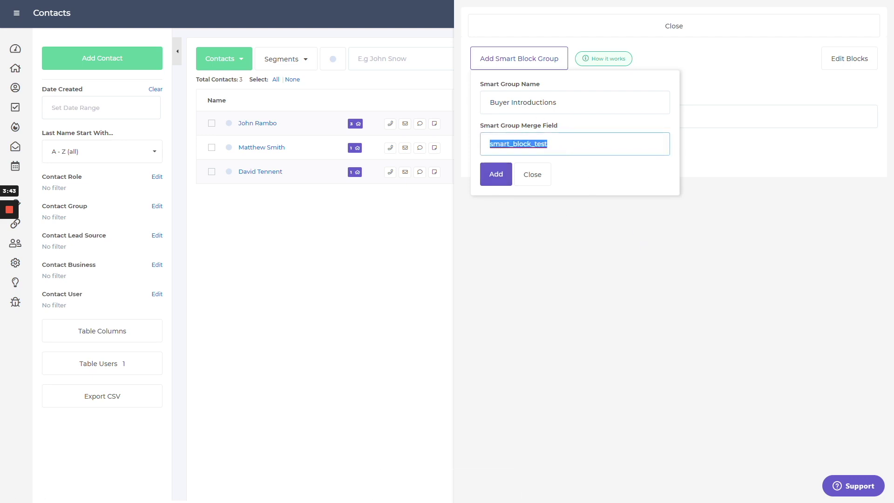
{"action": "type", "text": "buyer_"}
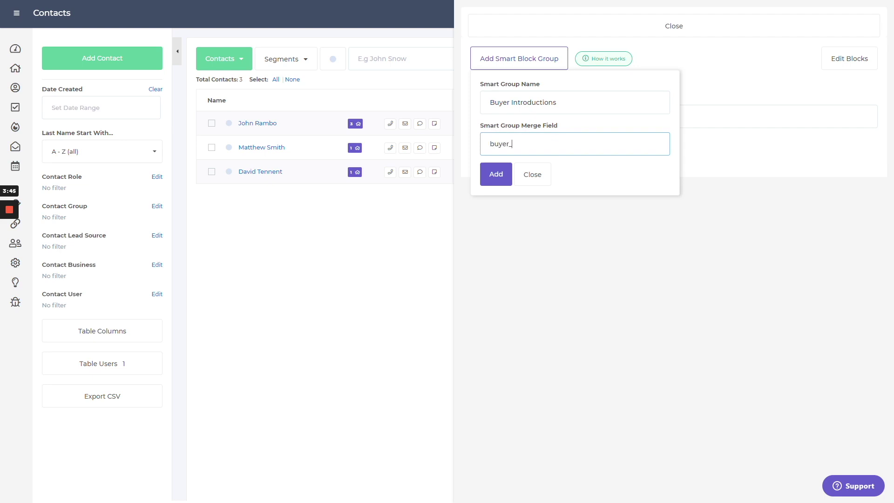
{"action": "type", "text": "introductions"}
{"action": "left_click", "coordinate": [496, 173]}
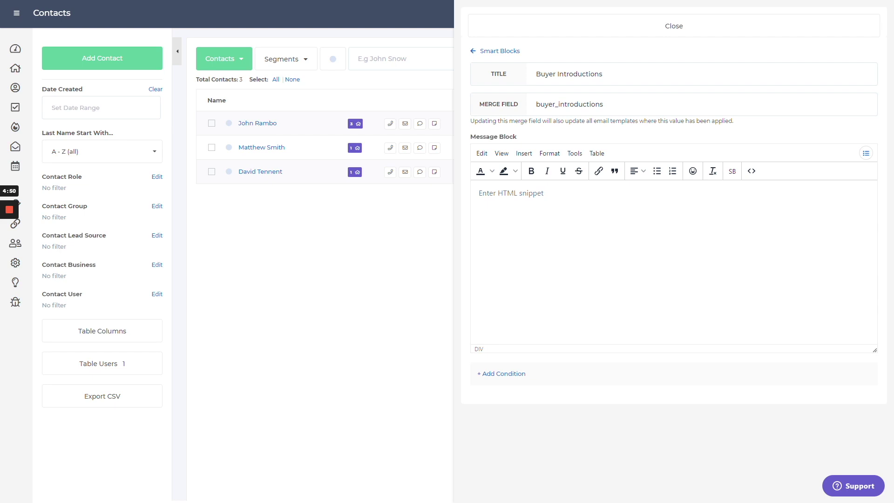
Return to the Smart Block Group List, now showing Buyer Introductions
{"action": "left_click", "coordinate": [497, 52]}
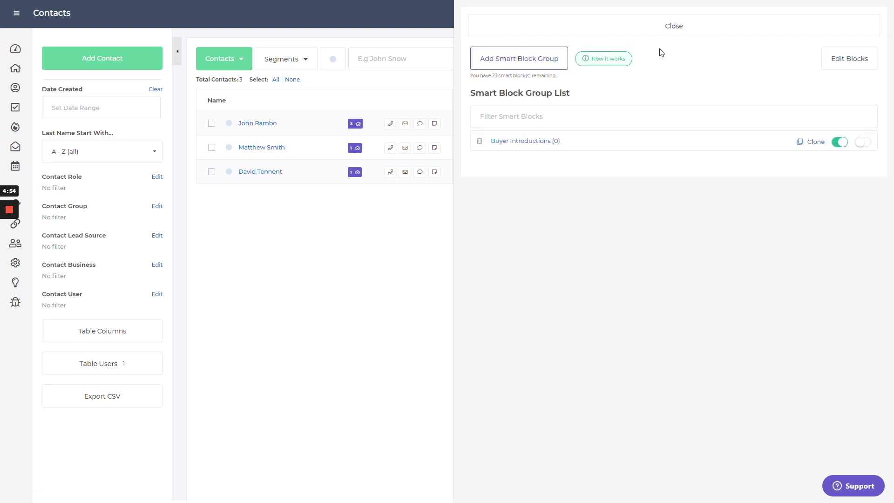